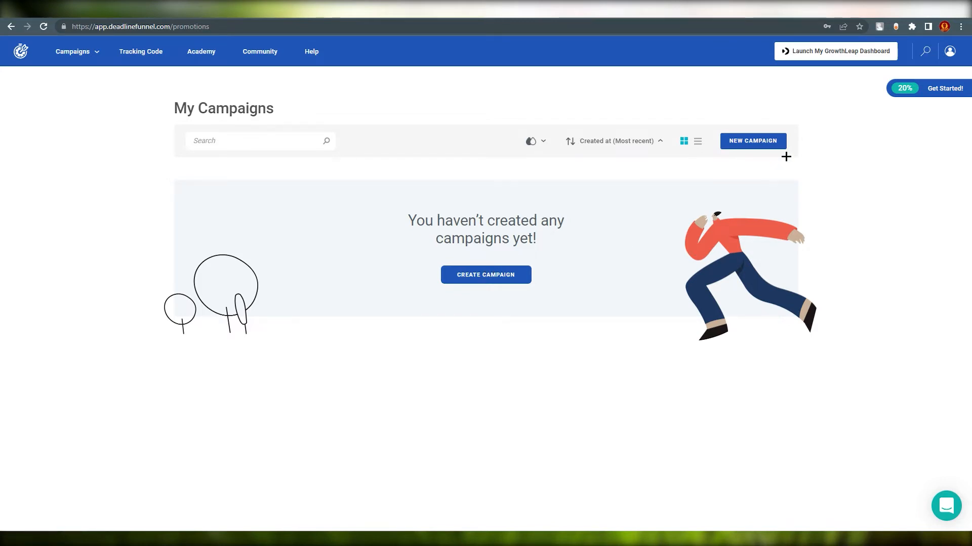
Start a new campaign named "Youtube video" in the category "youtube".
{"action": "left_click", "coordinate": [487, 276]}
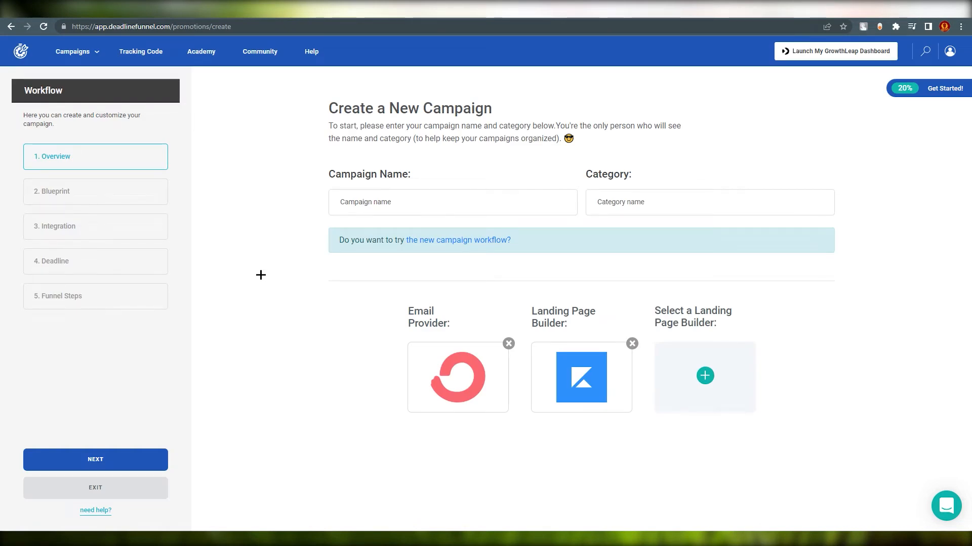
{"action": "left_click_drag", "start_coordinate": [401, 201], "coordinate": [344, 202]}
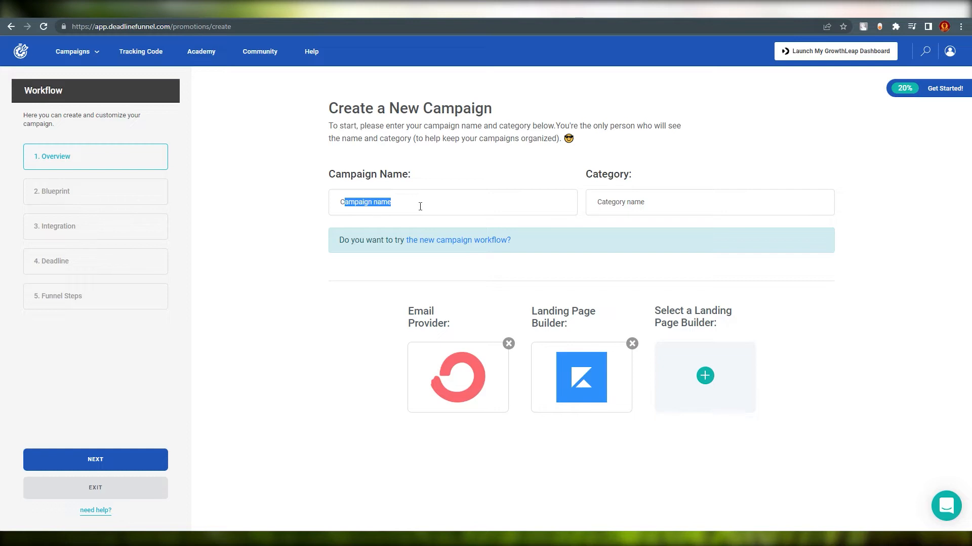
{"action": "type", "text": "youtube"}
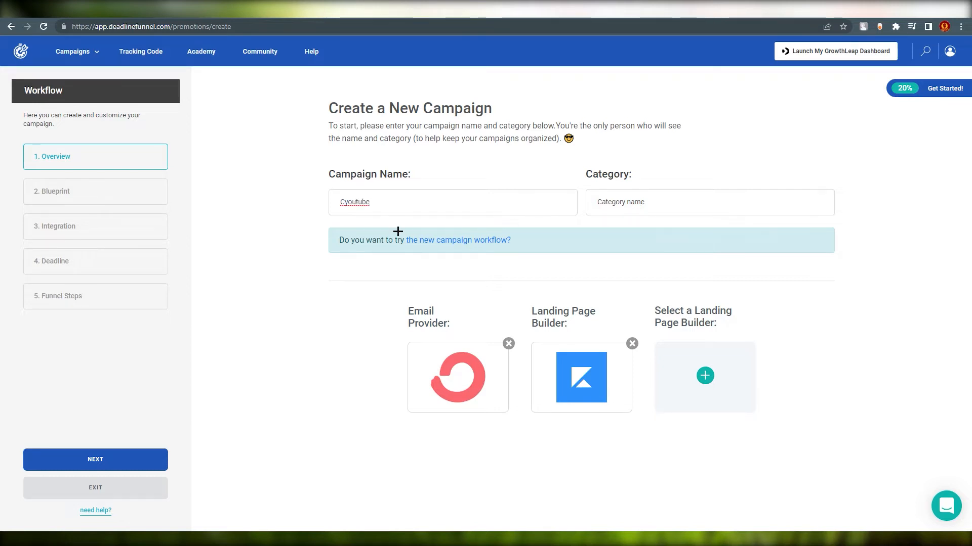
{"action": "left_click_drag", "start_coordinate": [390, 206], "coordinate": [328, 190]}
{"action": "type", "text": "Yao"}
{"action": "key", "text": "BackSpace"}
{"action": "key", "text": "BackSpace"}
{"action": "type", "text": "outube video"}
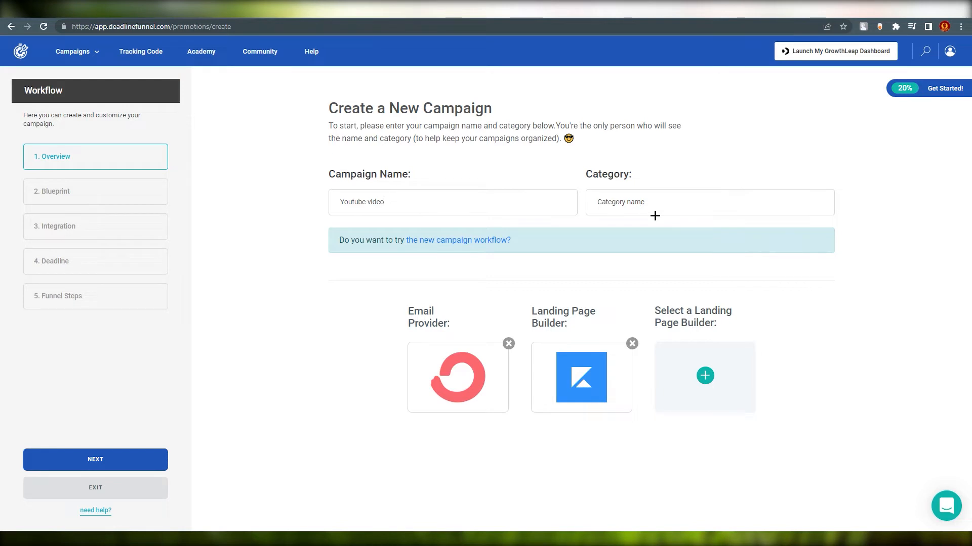
{"action": "left_click", "coordinate": [680, 201]}
{"action": "type", "text": "youtube"}
Look through the full list of email providers and choose ConvertKit for the campaign.
{"action": "left_click", "coordinate": [460, 388]}
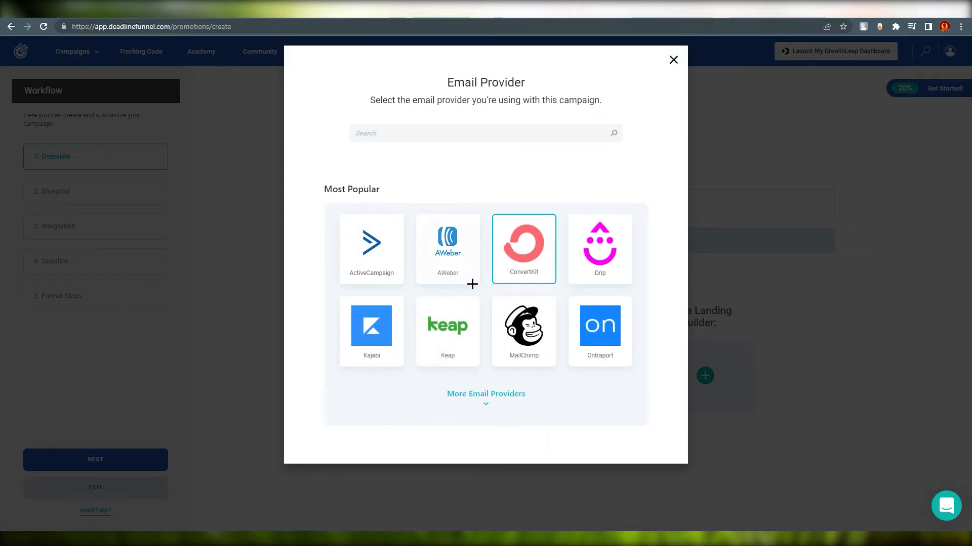
{"action": "left_click", "coordinate": [485, 394]}
{"action": "scroll", "coordinate": [483, 354], "scroll_direction": "down", "scroll_amount": 8}
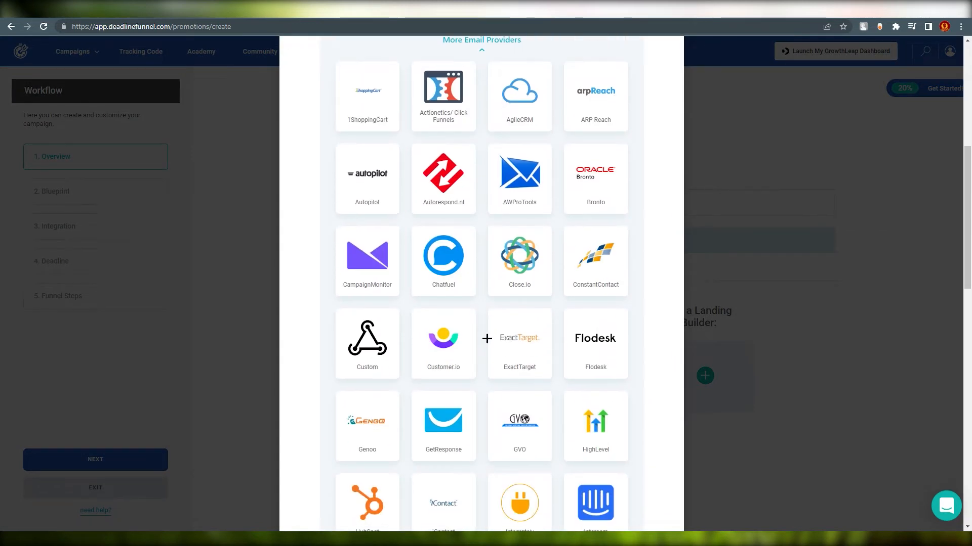
{"action": "scroll", "coordinate": [539, 346], "scroll_direction": "down", "scroll_amount": 4}
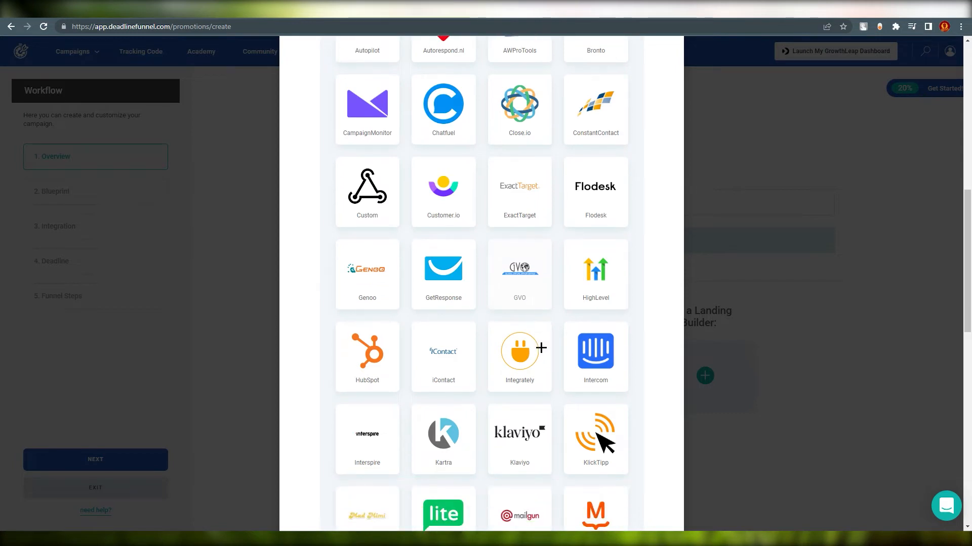
{"action": "scroll", "coordinate": [540, 349], "scroll_direction": "down", "scroll_amount": 9}
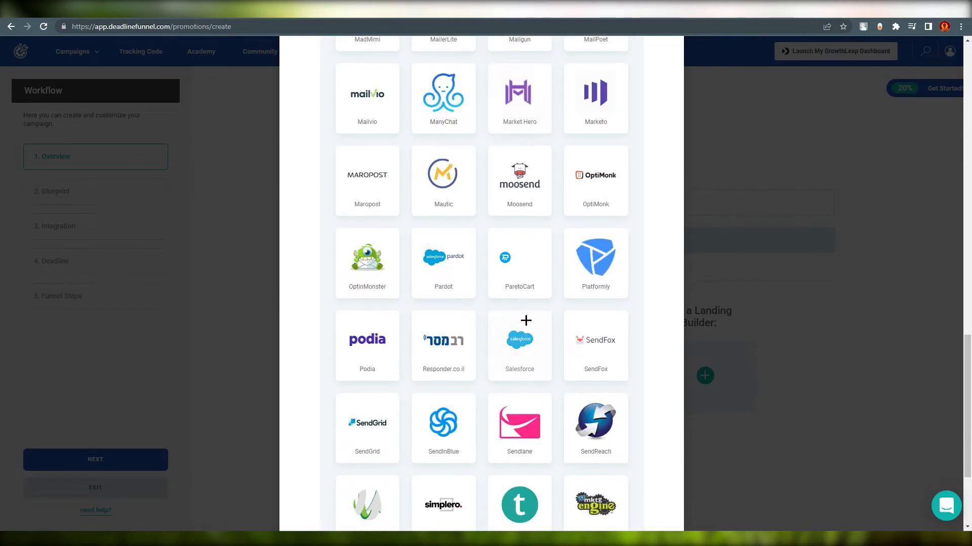
{"action": "scroll", "coordinate": [529, 319], "scroll_direction": "down", "scroll_amount": 2}
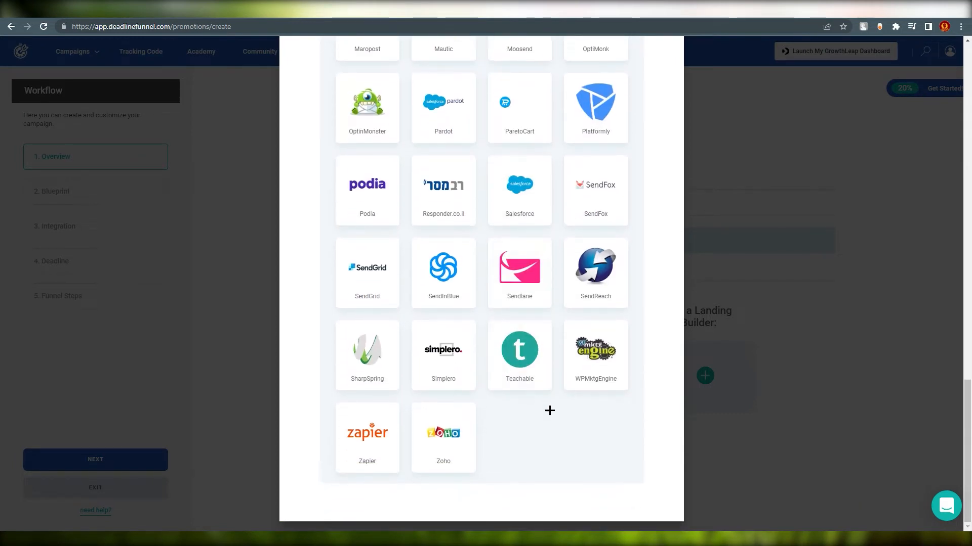
{"action": "scroll", "coordinate": [580, 423], "scroll_direction": "up", "scroll_amount": 20}
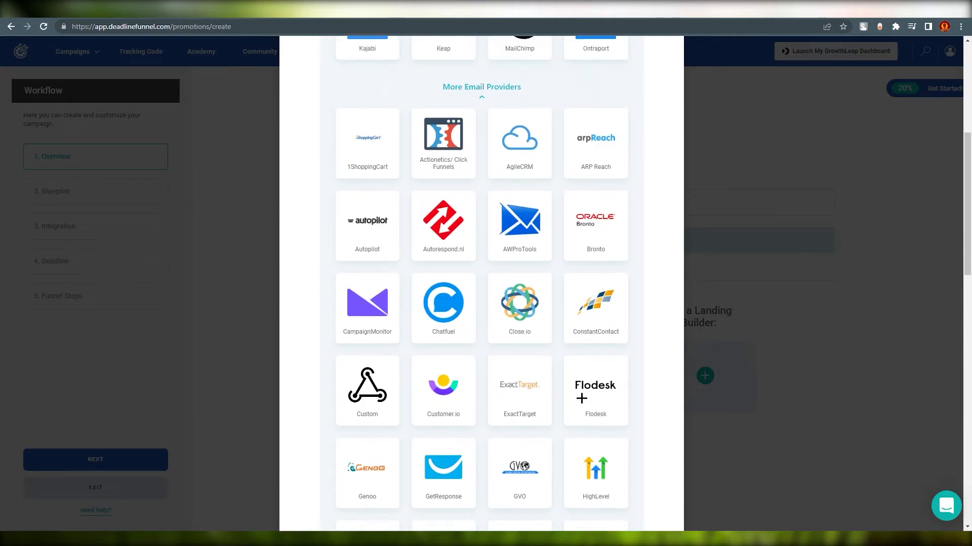
{"action": "scroll", "coordinate": [581, 386], "scroll_direction": "up", "scroll_amount": 2}
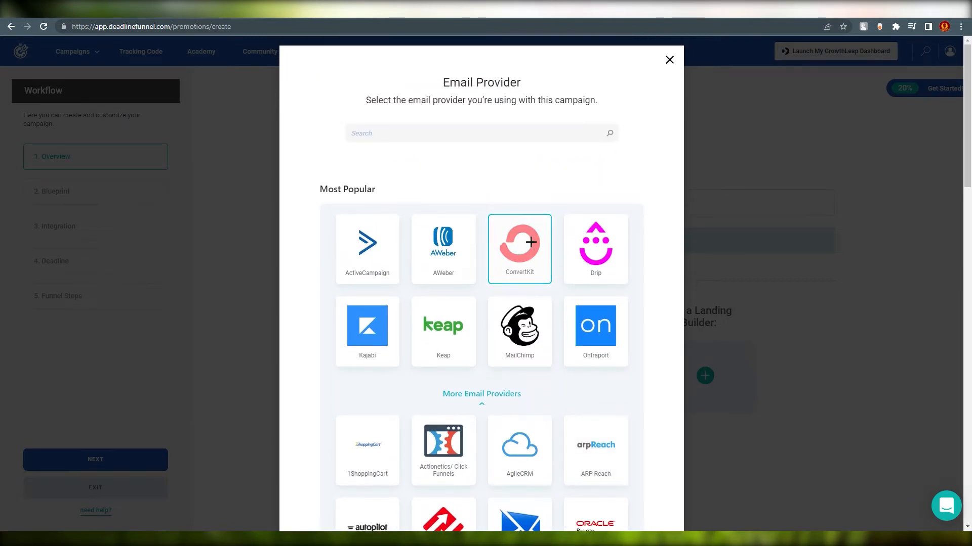
{"action": "left_click", "coordinate": [512, 245]}
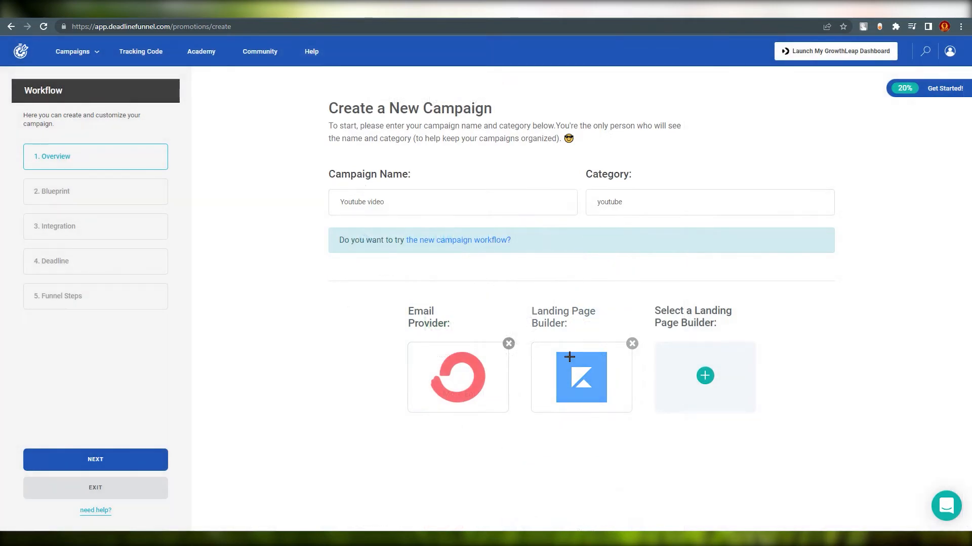
Change the first landing page builder from Kajabi to Other.
{"action": "left_click", "coordinate": [585, 354]}
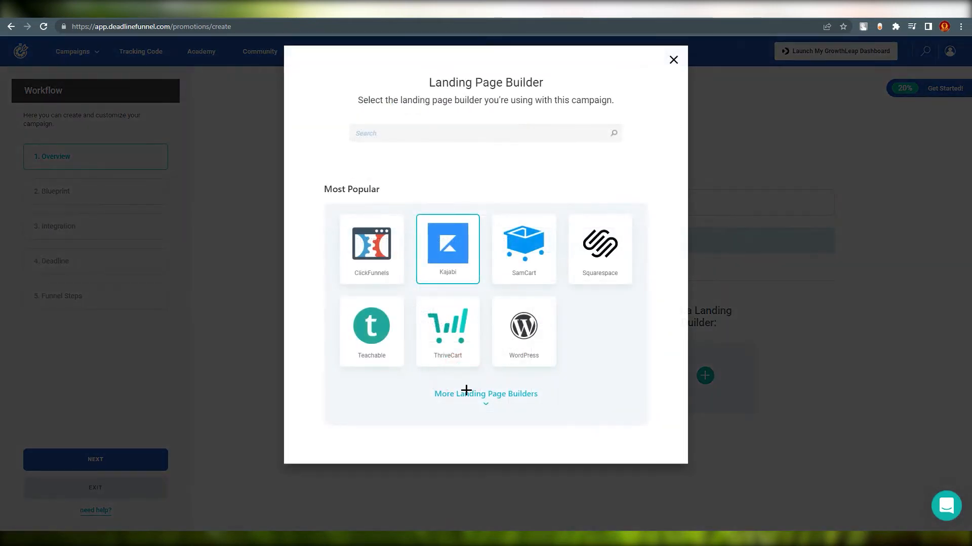
{"action": "left_click", "coordinate": [472, 398]}
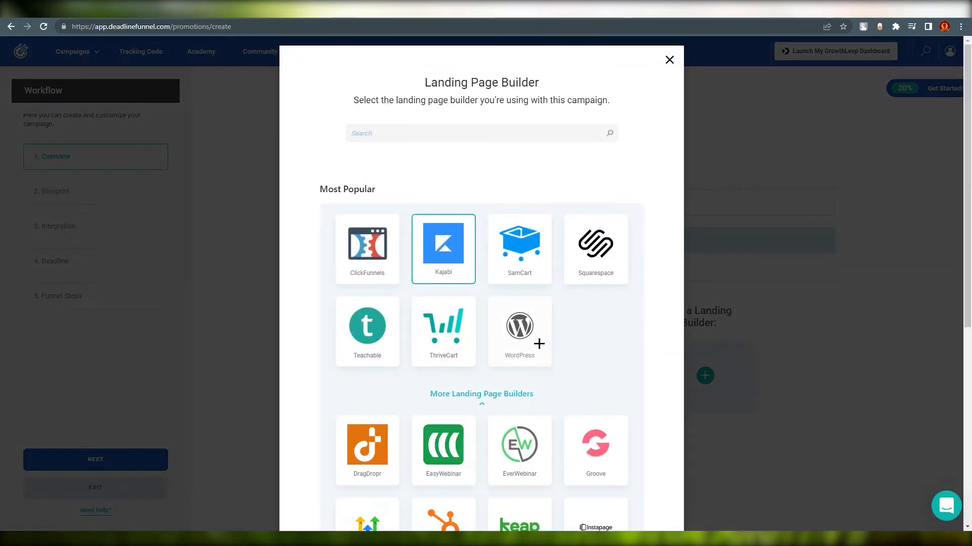
{"action": "scroll", "coordinate": [469, 314], "scroll_direction": "down", "scroll_amount": 4}
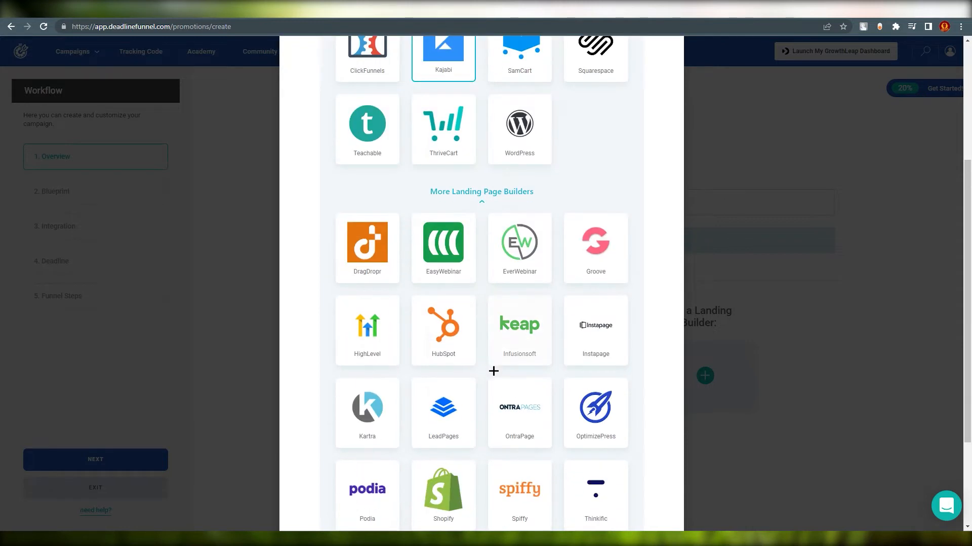
{"action": "scroll", "coordinate": [396, 303], "scroll_direction": "down", "scroll_amount": 3}
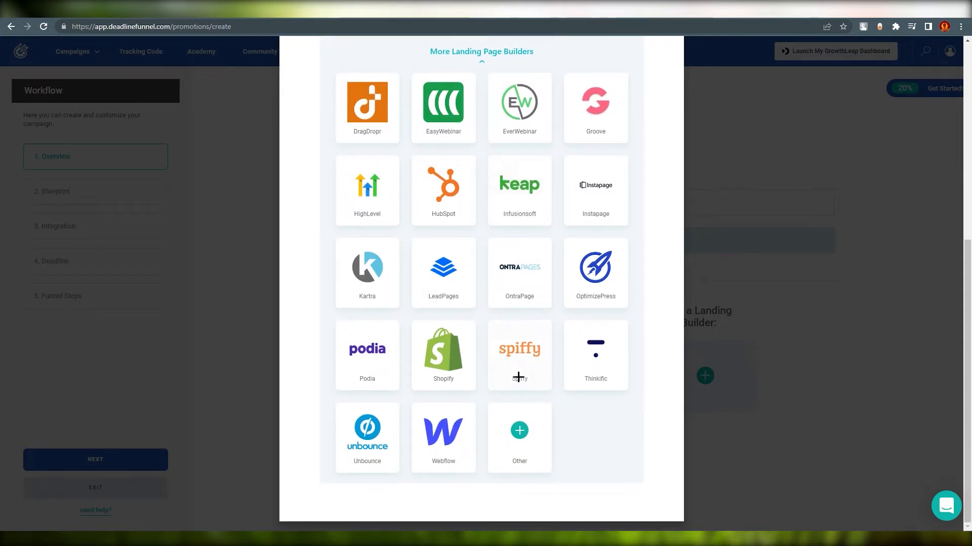
{"action": "left_click", "coordinate": [521, 443]}
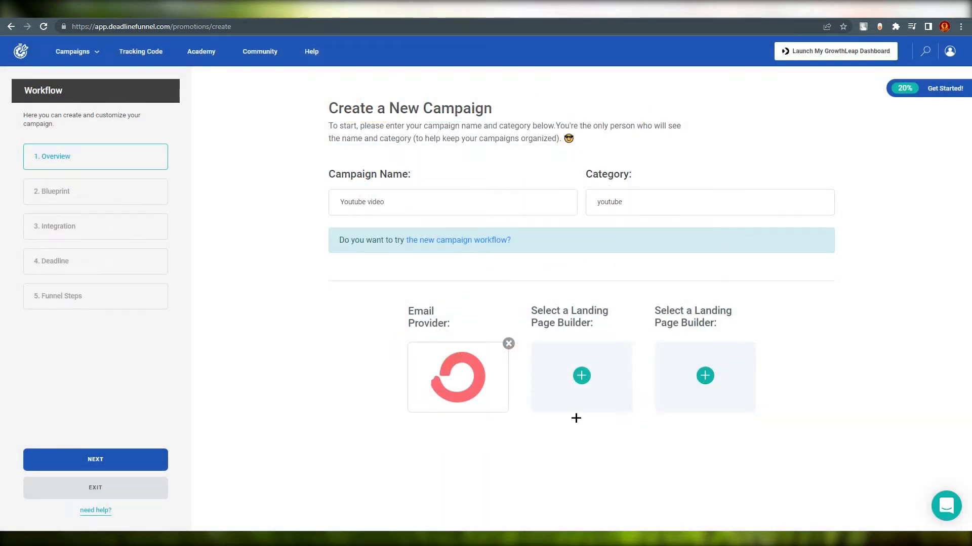
Set the campaign's first landing page builder to Unbounce from the extended list of builders.
{"action": "left_click", "coordinate": [582, 376]}
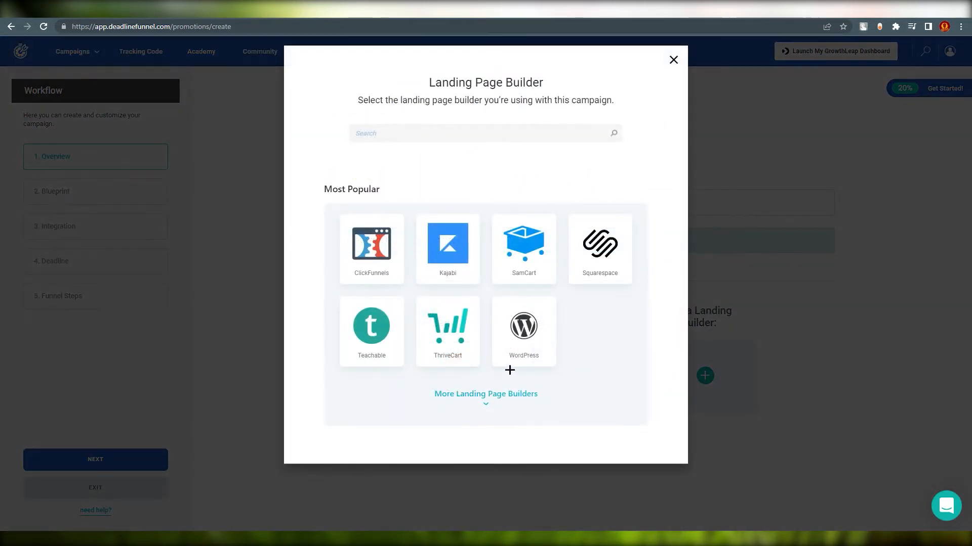
{"action": "left_click", "coordinate": [793, 430]}
{"action": "left_click", "coordinate": [565, 377]}
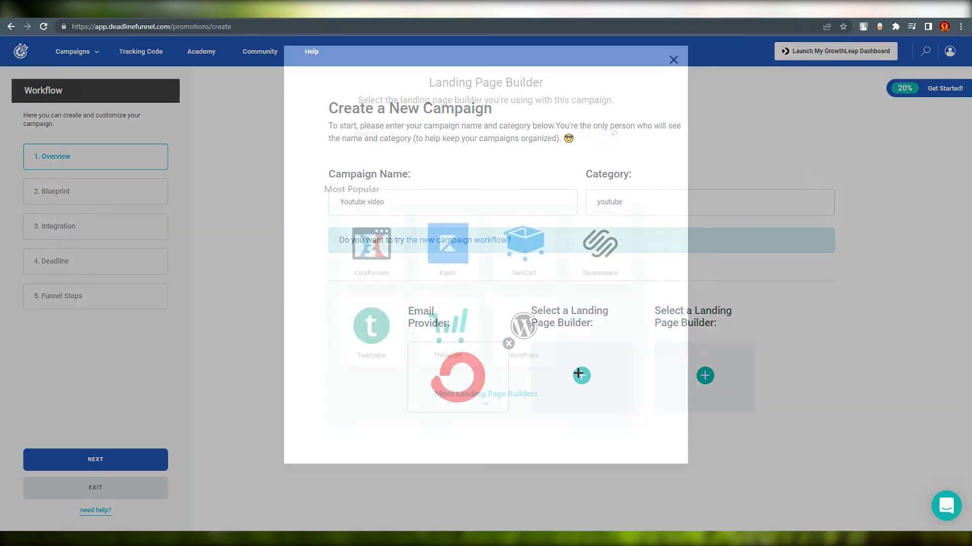
{"action": "left_click", "coordinate": [482, 387]}
{"action": "scroll", "coordinate": [495, 336], "scroll_direction": "down", "scroll_amount": 4}
{"action": "scroll", "coordinate": [495, 336], "scroll_direction": "up", "scroll_amount": 4}
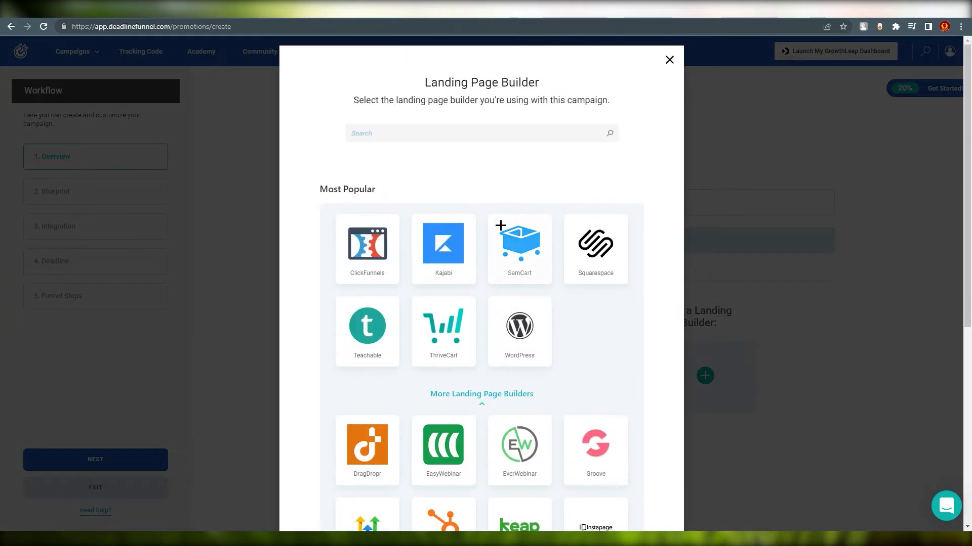
{"action": "scroll", "coordinate": [403, 527], "scroll_direction": "down", "scroll_amount": 7}
{"action": "left_click", "coordinate": [358, 429]}
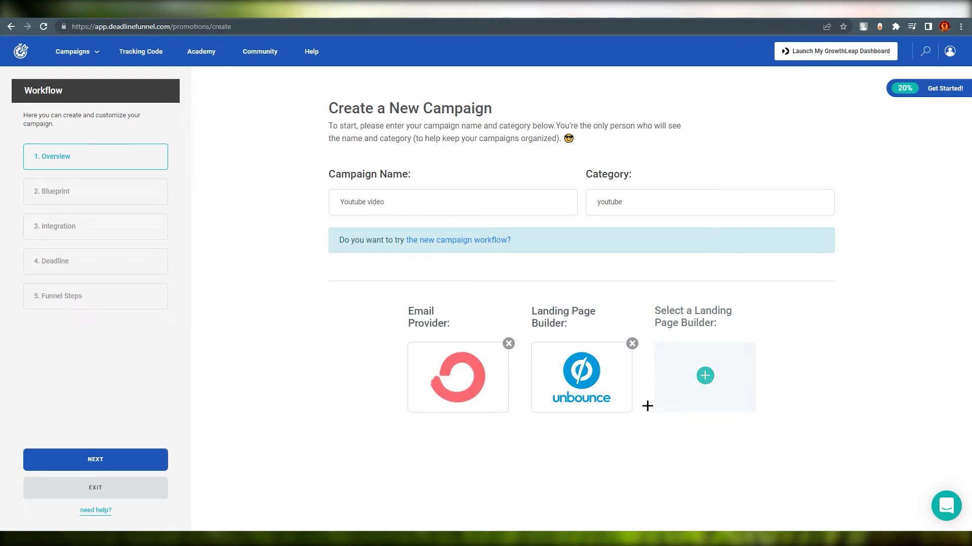
Add SamCart as the second landing page builder, swap it for Kajabi and confirm the campaign overview.
{"action": "left_click", "coordinate": [705, 375]}
{"action": "left_click", "coordinate": [524, 245]}
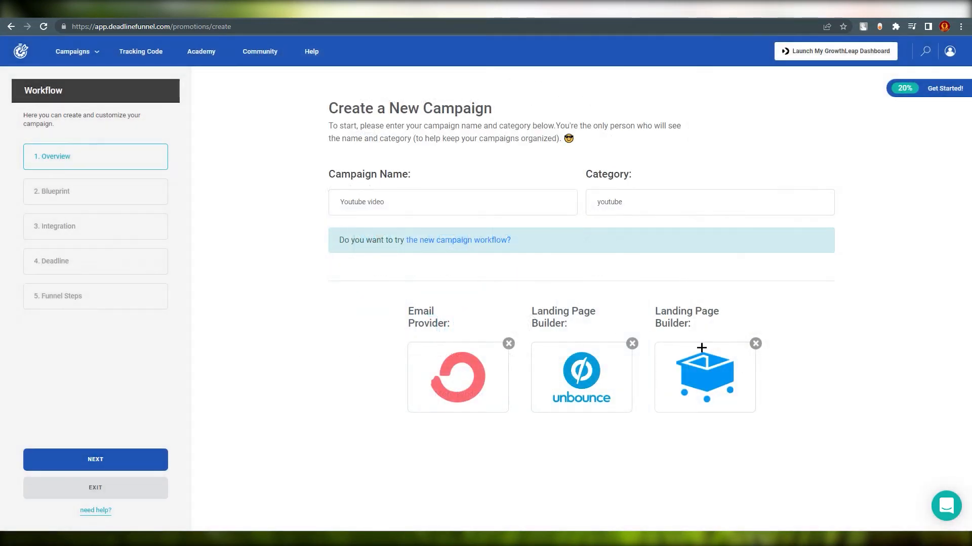
{"action": "left_click", "coordinate": [704, 375]}
{"action": "left_click", "coordinate": [448, 243]}
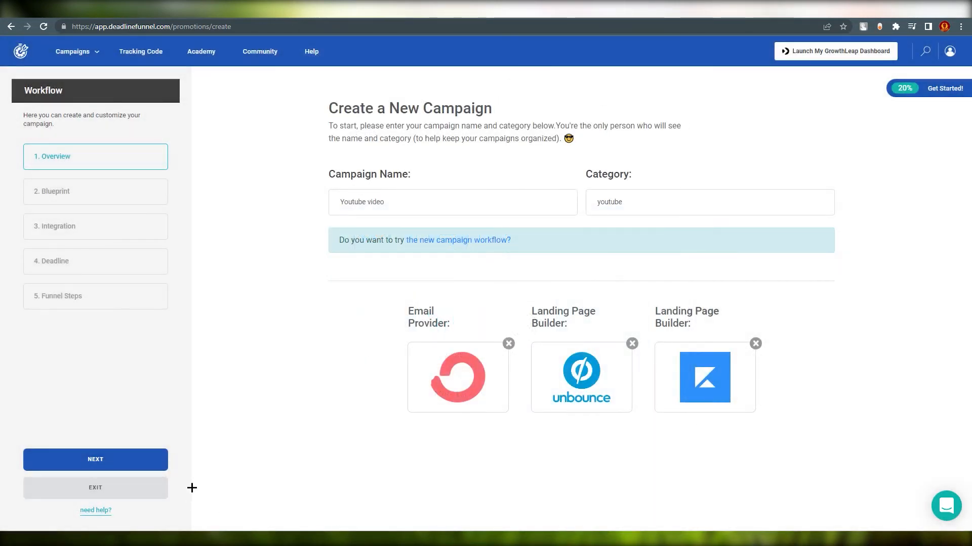
{"action": "left_click", "coordinate": [96, 459]}
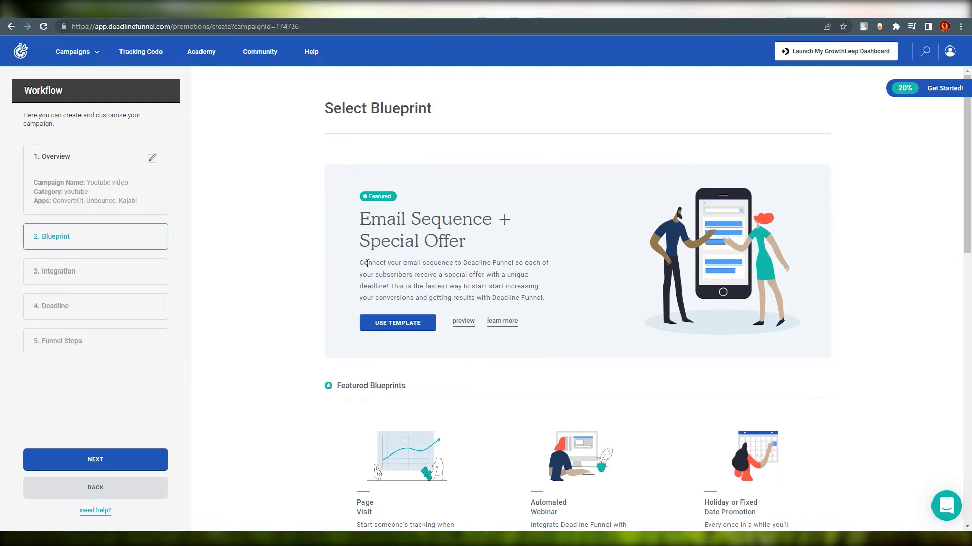
Examine the Email Sequence + Special Offer description and the featured and other useful blueprints.
{"action": "left_click_drag", "start_coordinate": [367, 264], "coordinate": [524, 259]}
{"action": "left_click", "coordinate": [533, 272]}
{"action": "left_click_drag", "start_coordinate": [358, 220], "coordinate": [512, 228]}
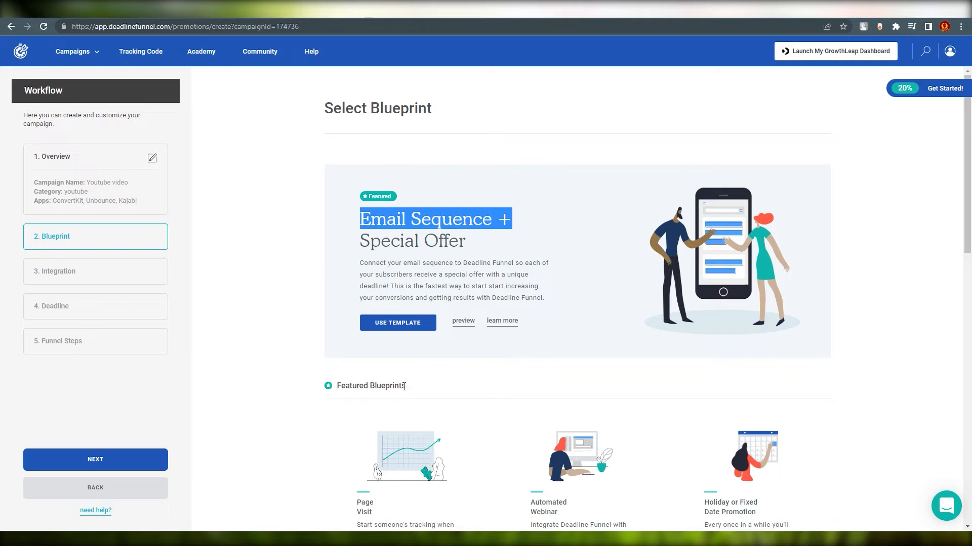
{"action": "scroll", "coordinate": [429, 344], "scroll_direction": "down", "scroll_amount": 1}
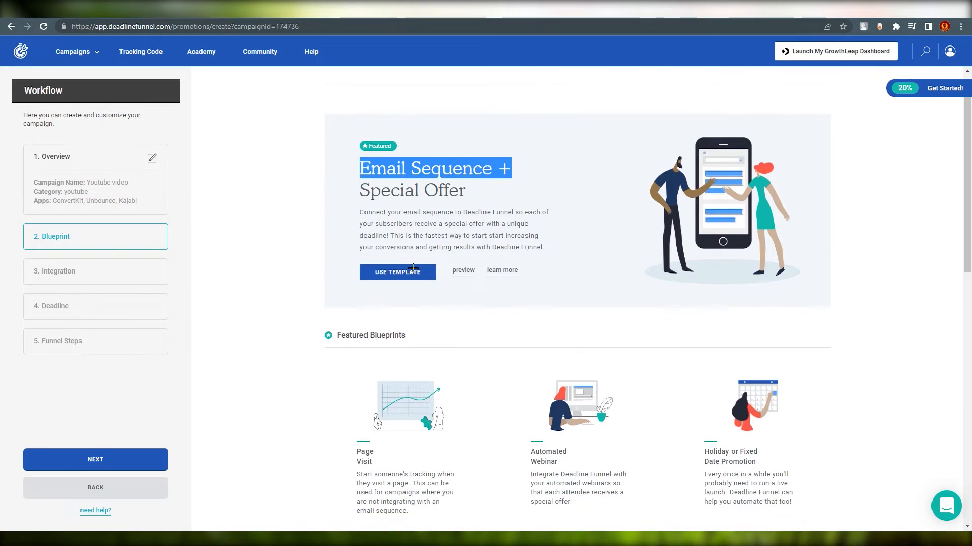
{"action": "scroll", "coordinate": [532, 304], "scroll_direction": "down", "scroll_amount": 2}
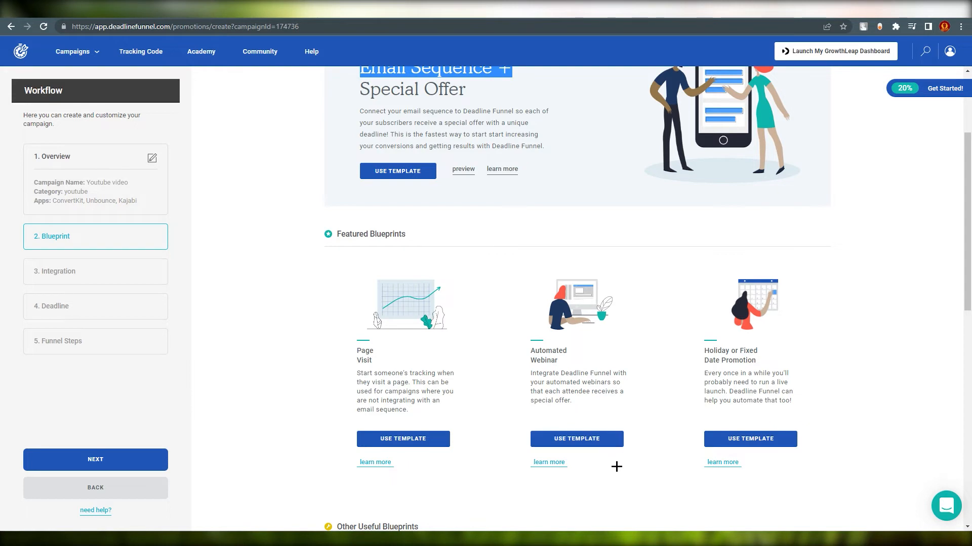
{"action": "scroll", "coordinate": [527, 498], "scroll_direction": "down", "scroll_amount": 7}
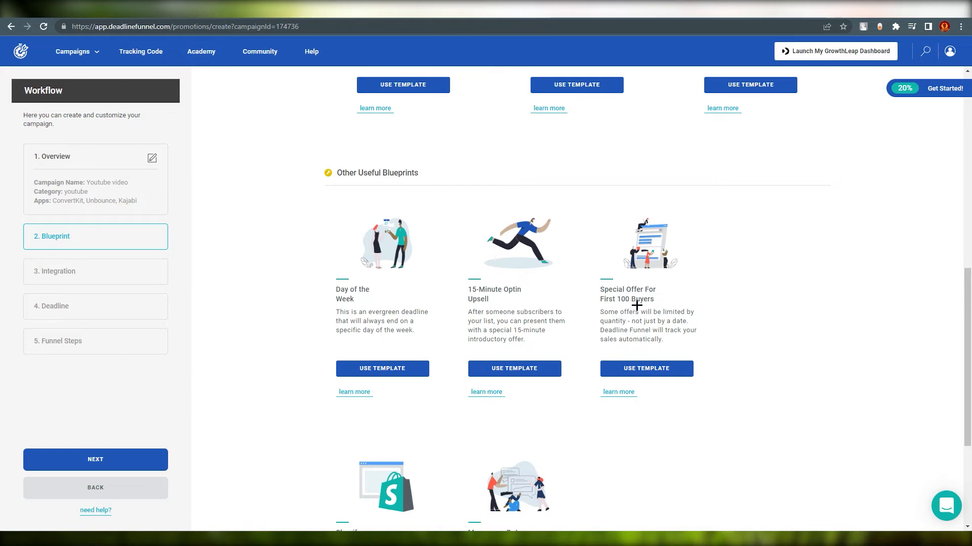
{"action": "scroll", "coordinate": [570, 487], "scroll_direction": "down", "scroll_amount": 4}
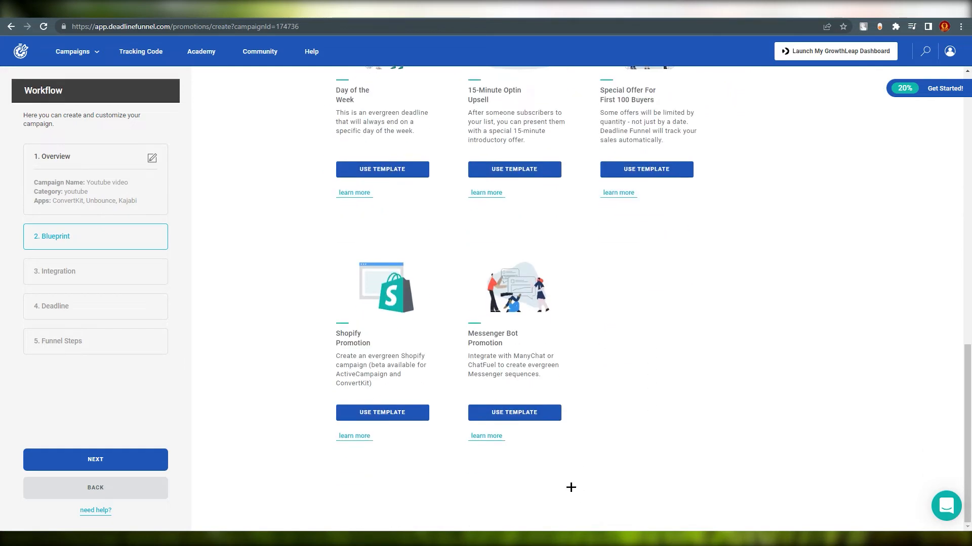
{"action": "scroll", "coordinate": [442, 485], "scroll_direction": "up", "scroll_amount": 15}
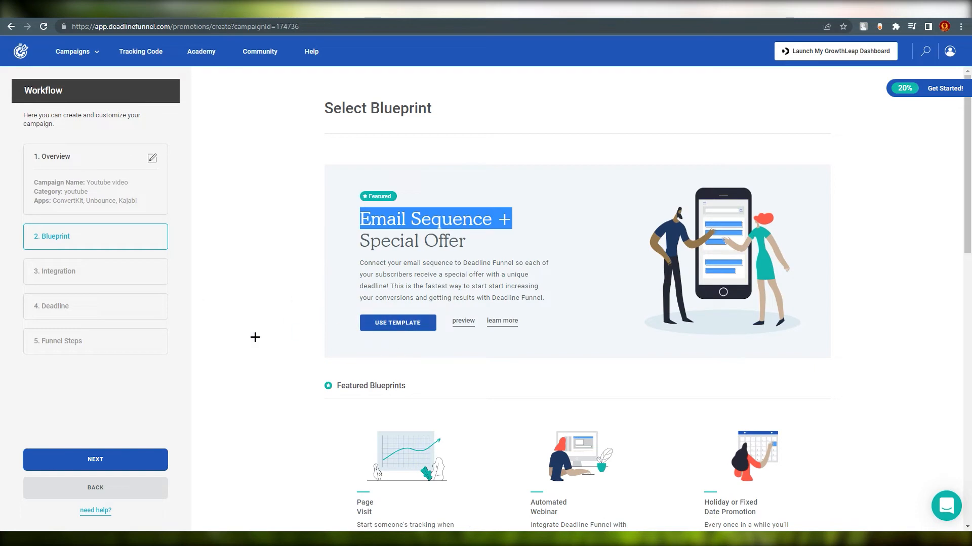
Apply the featured Email Sequence + Special Offer template as the campaign's blueprint.
{"action": "scroll", "coordinate": [559, 386], "scroll_direction": "down", "scroll_amount": 6}
{"action": "scroll", "coordinate": [347, 363], "scroll_direction": "up", "scroll_amount": 6}
{"action": "scroll", "coordinate": [400, 404], "scroll_direction": "down", "scroll_amount": 14}
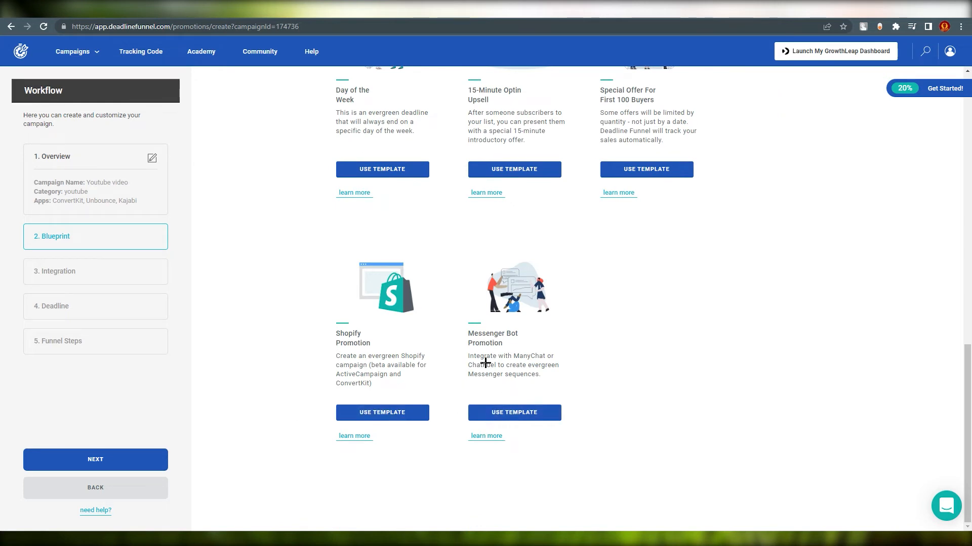
{"action": "scroll", "coordinate": [445, 341], "scroll_direction": "up", "scroll_amount": 1}
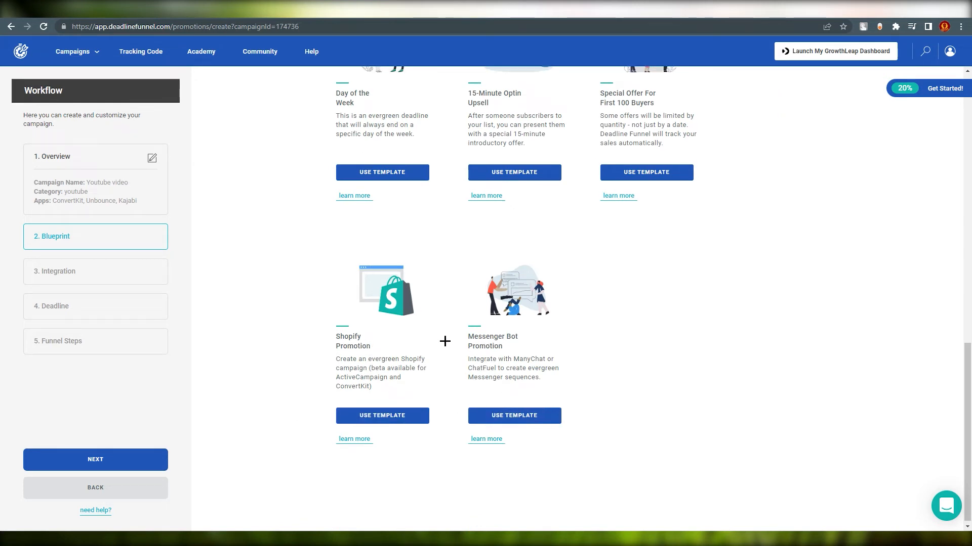
{"action": "scroll", "coordinate": [445, 342], "scroll_direction": "up", "scroll_amount": 12}
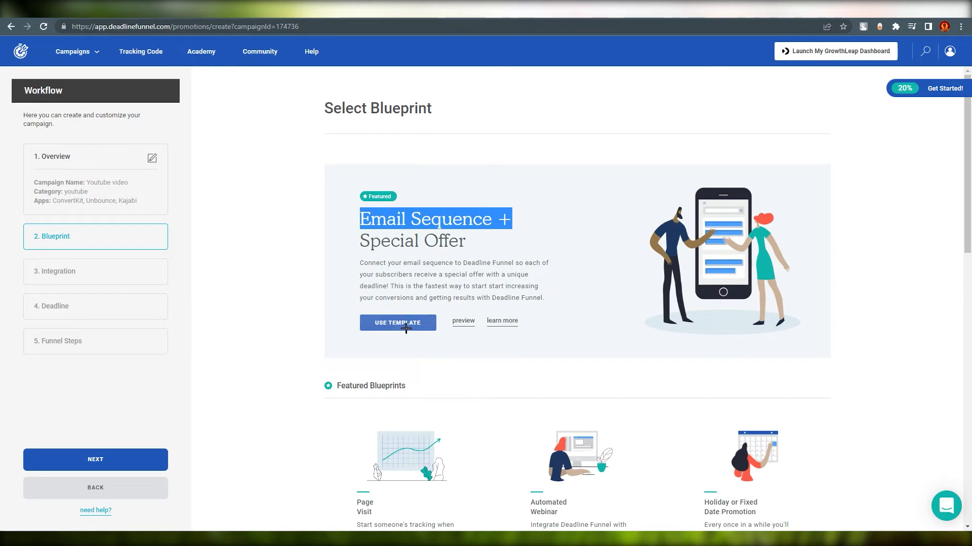
{"action": "left_click", "coordinate": [406, 329]}
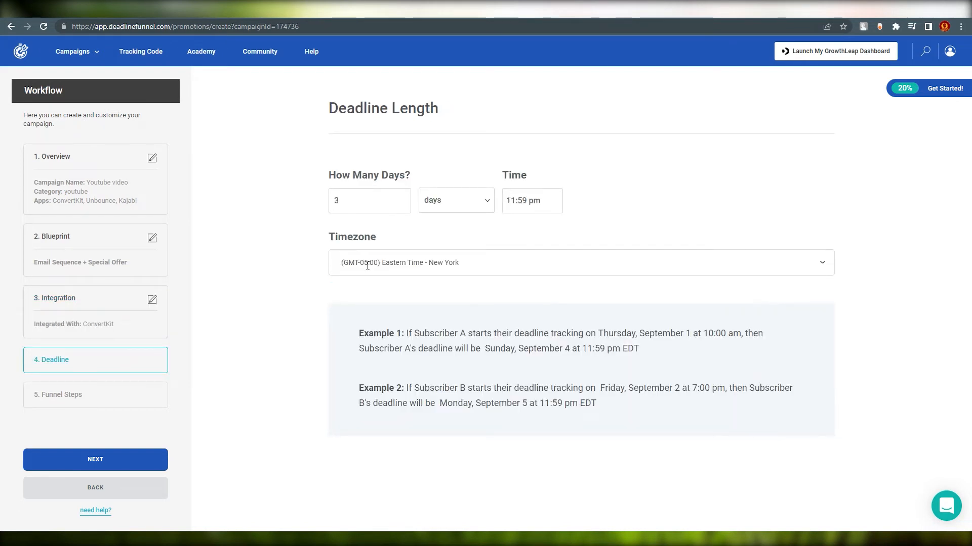
Examine the timezone, end time and duration unit choices for the campaign's deadline length.
{"action": "left_click", "coordinate": [429, 262]}
{"action": "scroll", "coordinate": [485, 334], "scroll_direction": "down", "scroll_amount": 5}
{"action": "left_click", "coordinate": [299, 250]}
{"action": "left_click", "coordinate": [536, 204]}
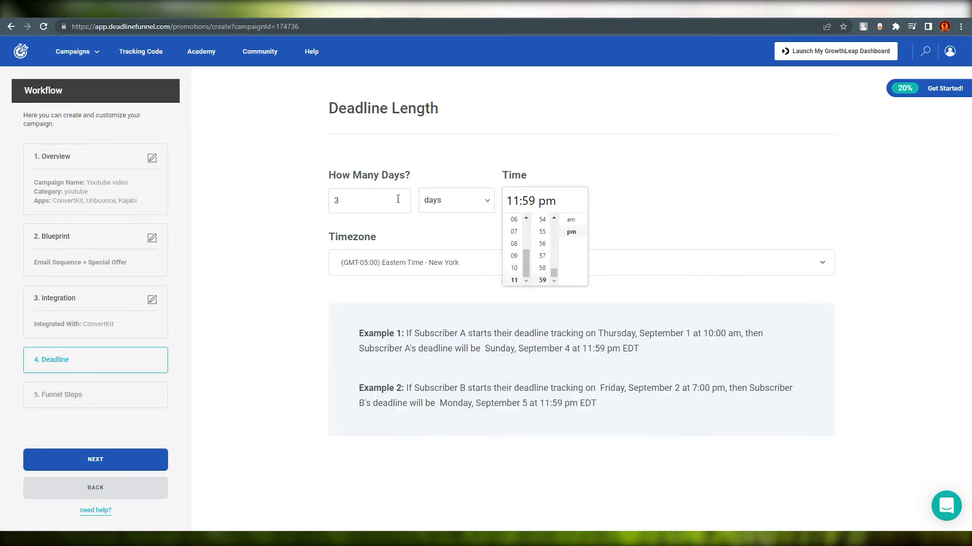
{"action": "left_click", "coordinate": [434, 200]}
{"action": "left_click", "coordinate": [100, 458]}
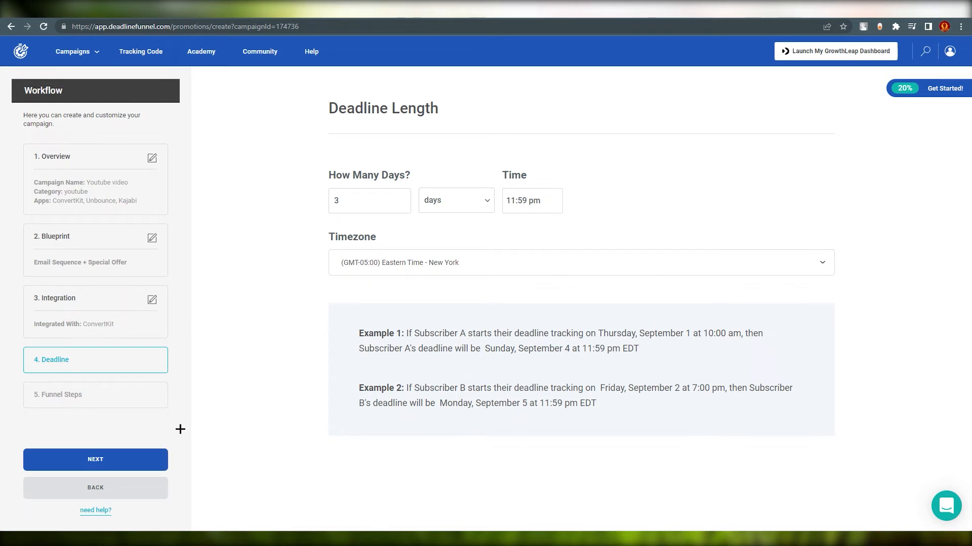
Accept the 3-day deadline at 11:59 pm Eastern Time and try to finish the campaign with the funnel page addresses left empty.
{"action": "left_click", "coordinate": [135, 460]}
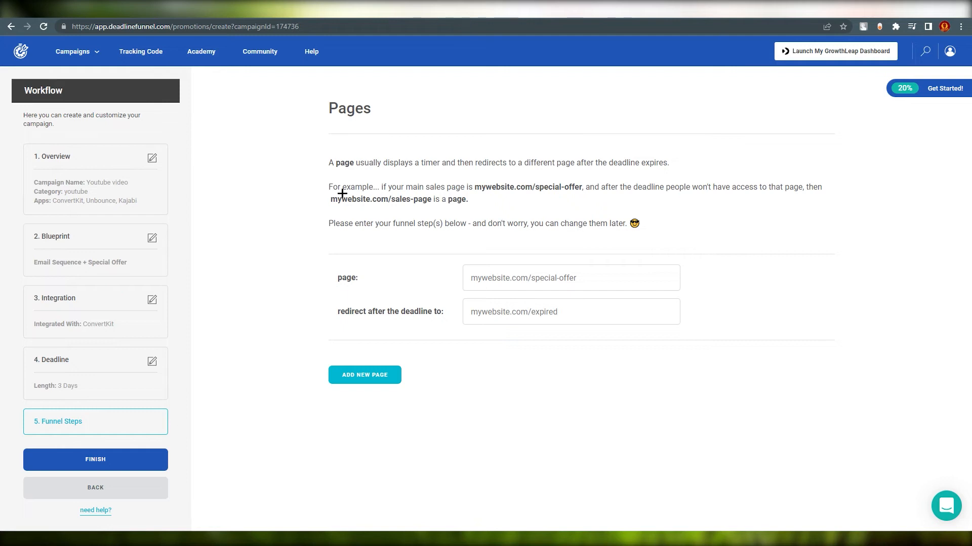
{"action": "left_click", "coordinate": [549, 278]}
{"action": "left_click", "coordinate": [137, 459]}
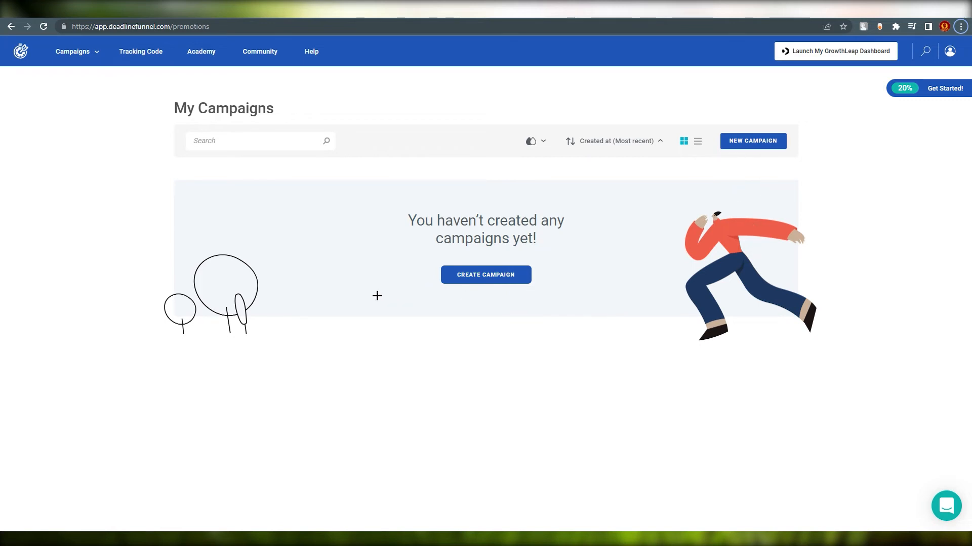
Check the colour filter and sort options for My Campaigns, and set the campaigns to list view.
{"action": "left_click", "coordinate": [543, 141]}
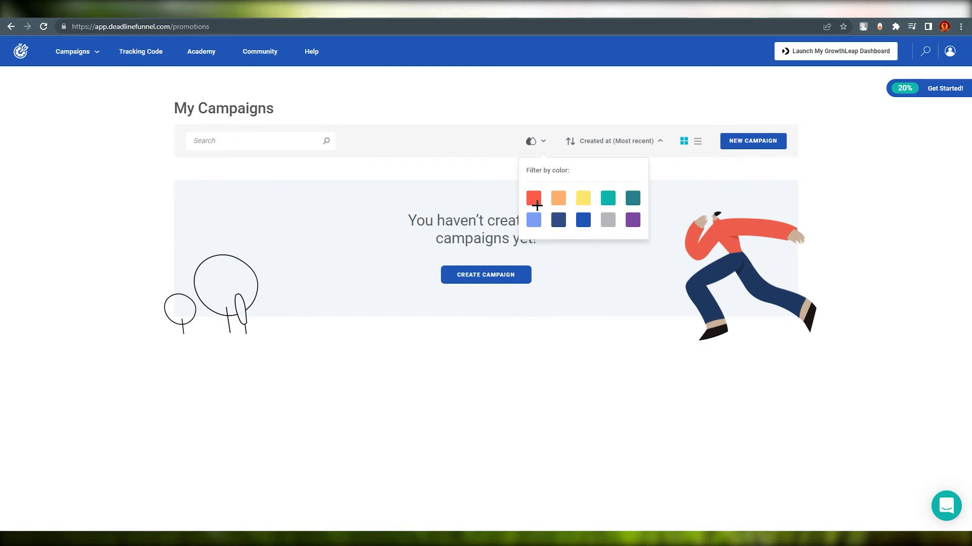
{"action": "left_click", "coordinate": [749, 238]}
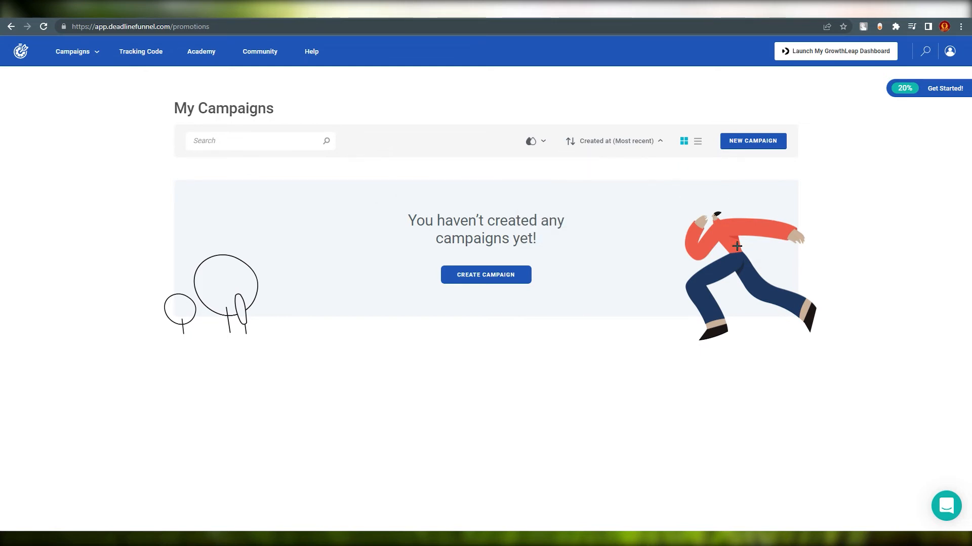
{"action": "left_click", "coordinate": [612, 143]}
{"action": "left_click", "coordinate": [696, 142]}
Examine the account's main tracking code and the inline timer code, and close the tracking code window.
{"action": "left_click", "coordinate": [139, 57]}
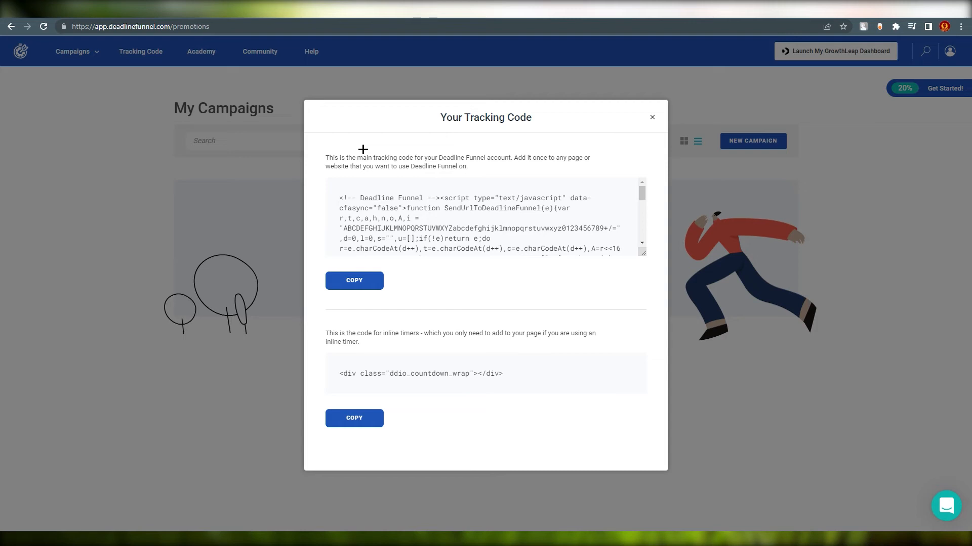
{"action": "scroll", "coordinate": [360, 218], "scroll_direction": "down", "scroll_amount": 10}
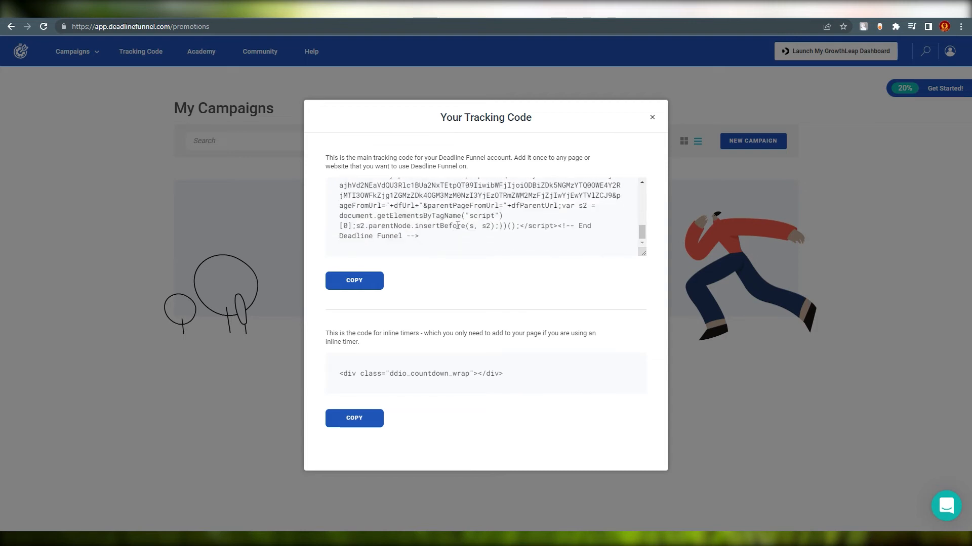
{"action": "scroll", "coordinate": [421, 250], "scroll_direction": "up", "scroll_amount": 10}
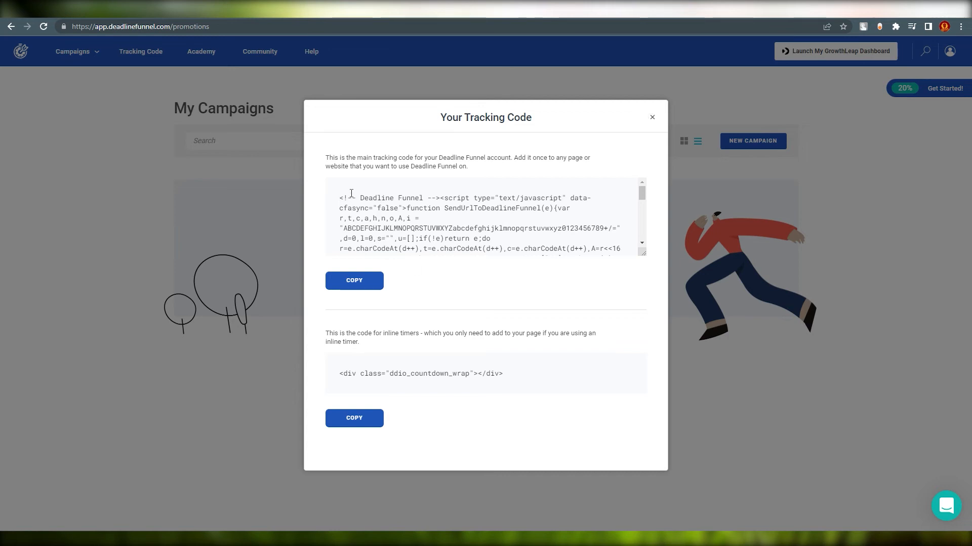
{"action": "left_click", "coordinate": [652, 117]}
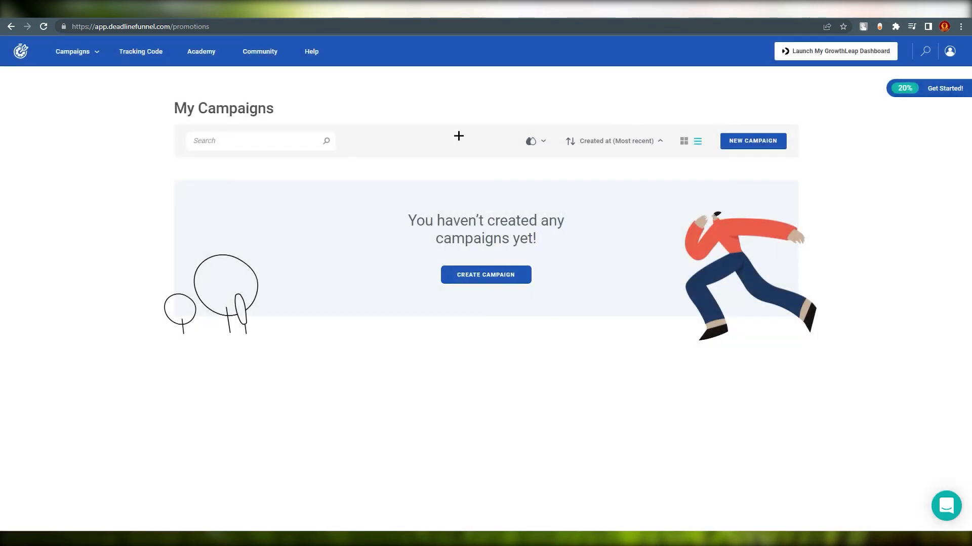
Check the Academy resource and view the options in the account menu.
{"action": "left_click", "coordinate": [198, 50]}
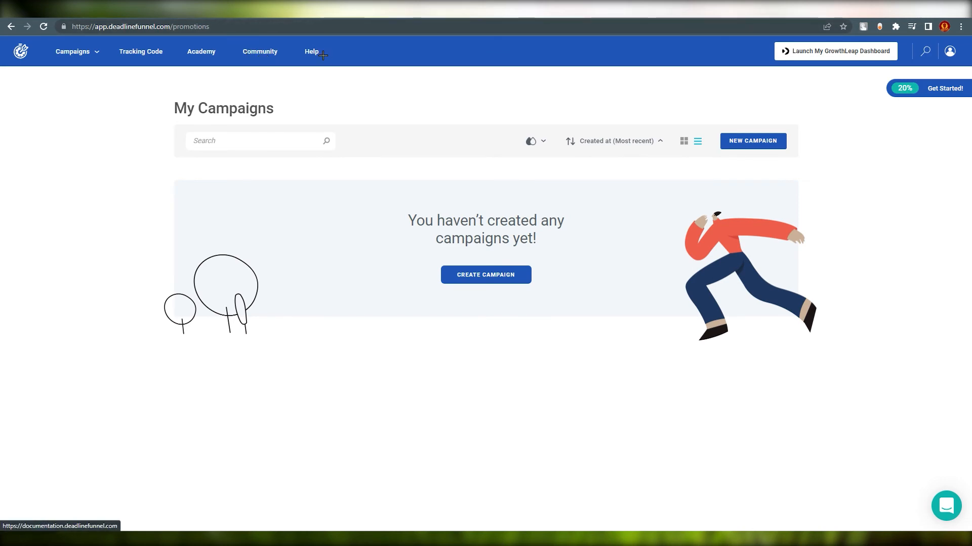
{"action": "left_click", "coordinate": [951, 52]}
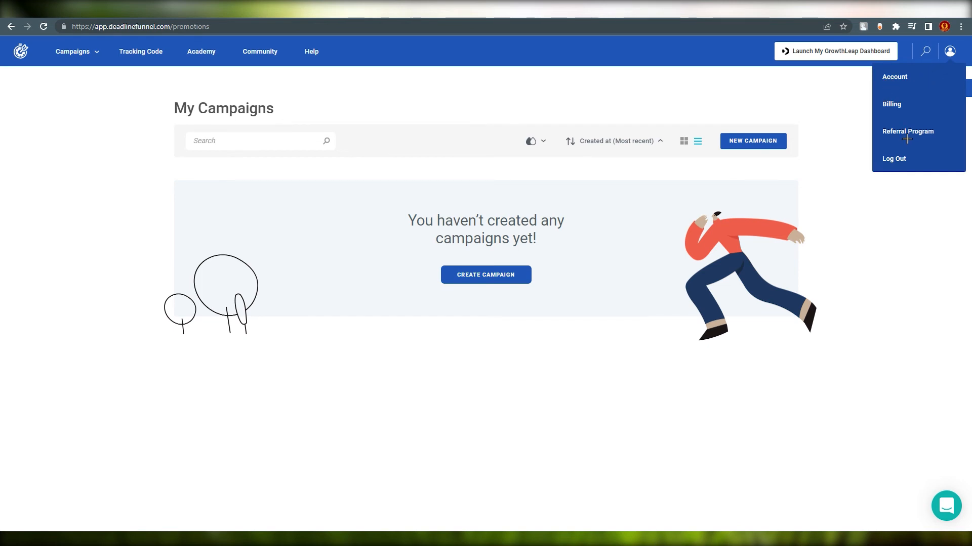
{"action": "mouse_move", "coordinate": [948, 49]}
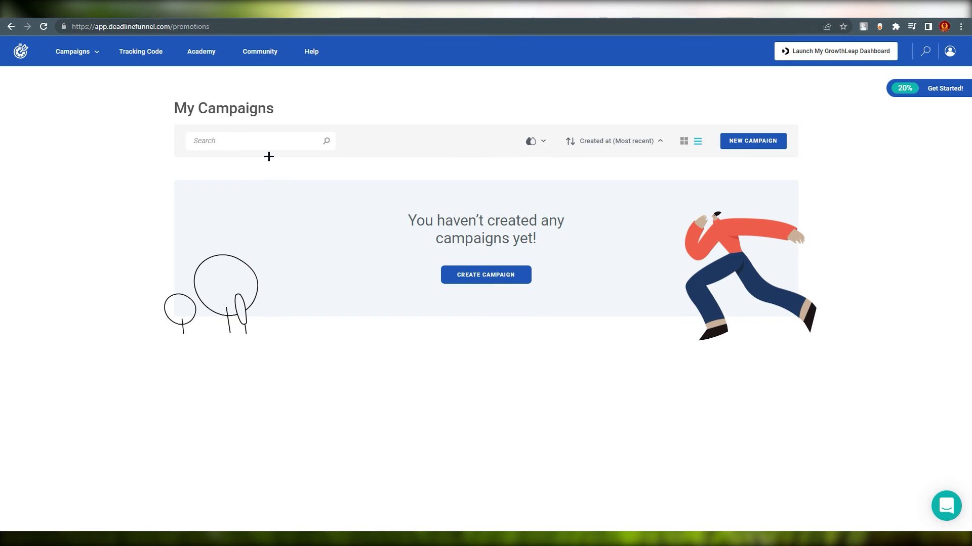
Switch to the Deadline Funnel pricing page and examine the monthly prices and features of the Start, Create and Scale plans.
{"action": "left_click", "coordinate": [296, 12]}
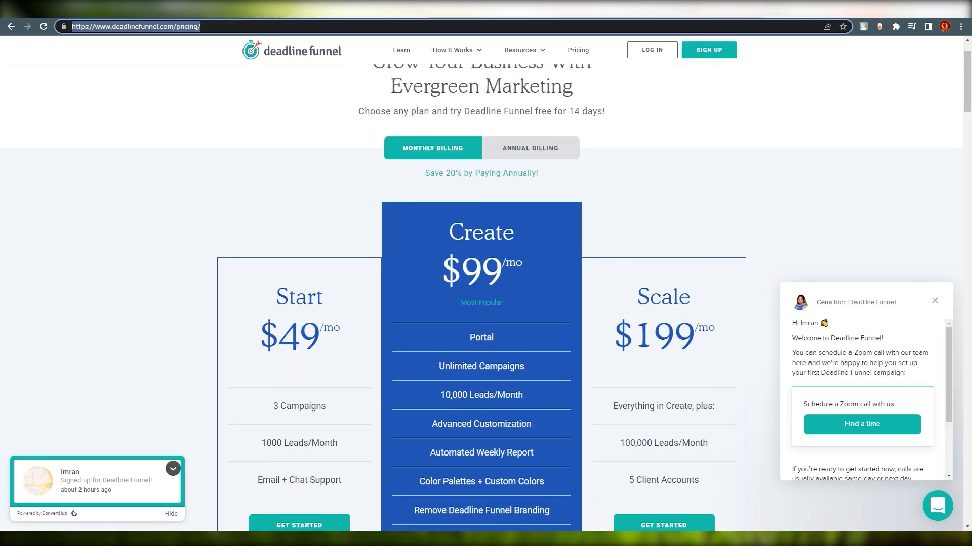
{"action": "scroll", "coordinate": [632, 144], "scroll_direction": "up", "scroll_amount": 1}
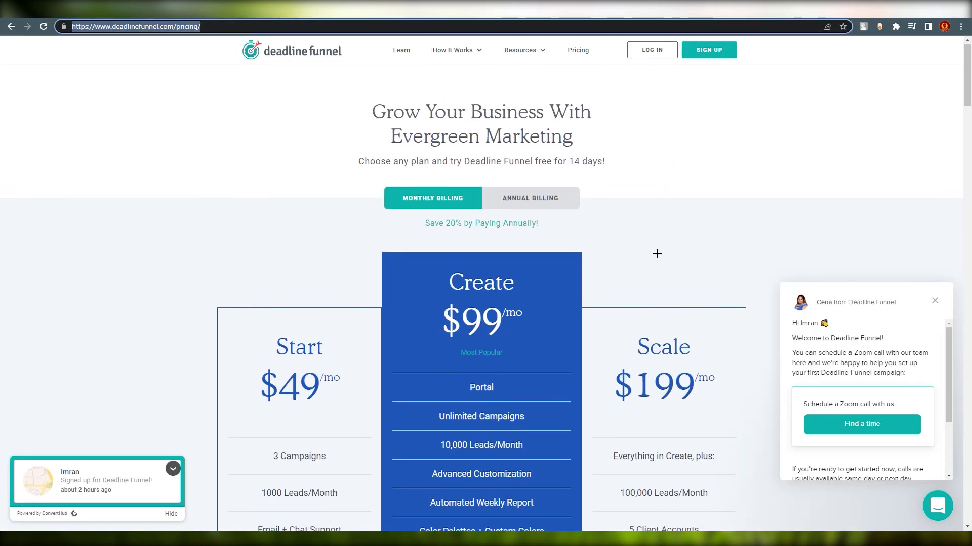
{"action": "scroll", "coordinate": [658, 253], "scroll_direction": "down", "scroll_amount": 2}
{"action": "scroll", "coordinate": [663, 258], "scroll_direction": "down", "scroll_amount": 1}
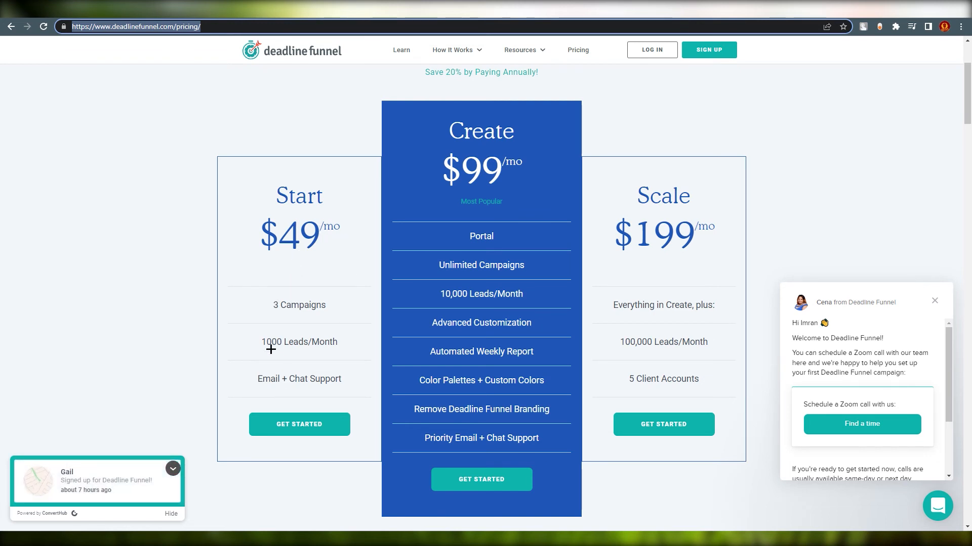
{"action": "left_click_drag", "start_coordinate": [266, 342], "coordinate": [339, 343]}
{"action": "left_click_drag", "start_coordinate": [270, 379], "coordinate": [343, 379]}
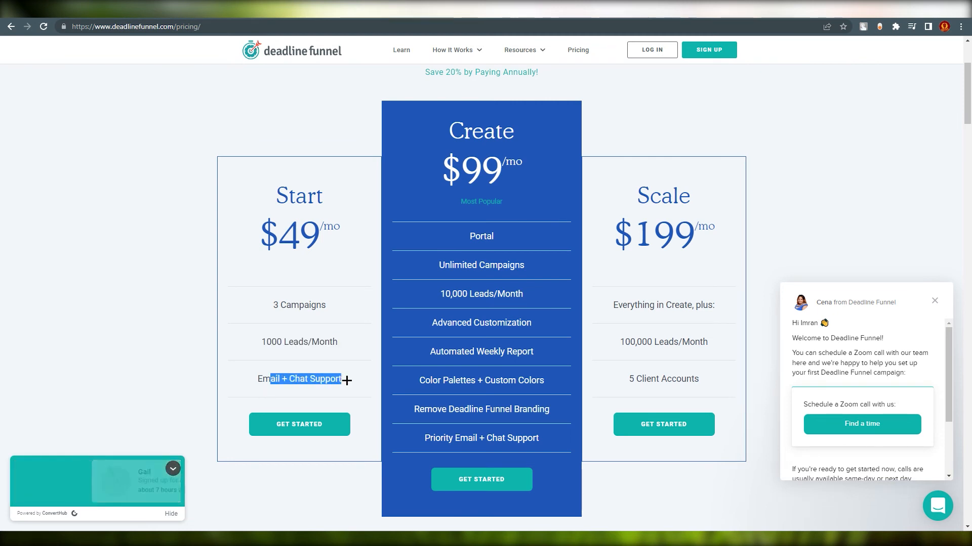
{"action": "left_click", "coordinate": [171, 377]}
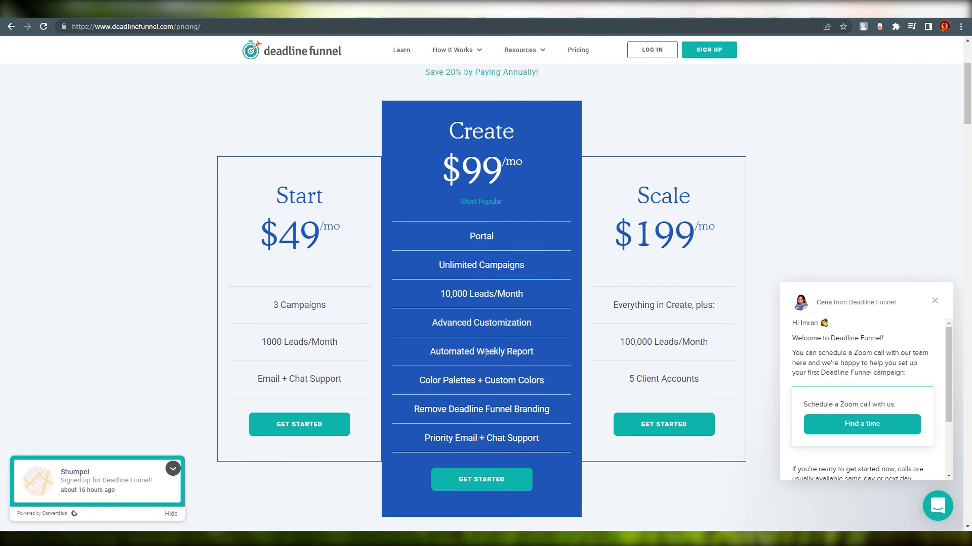
{"action": "scroll", "coordinate": [438, 399], "scroll_direction": "up", "scroll_amount": 3}
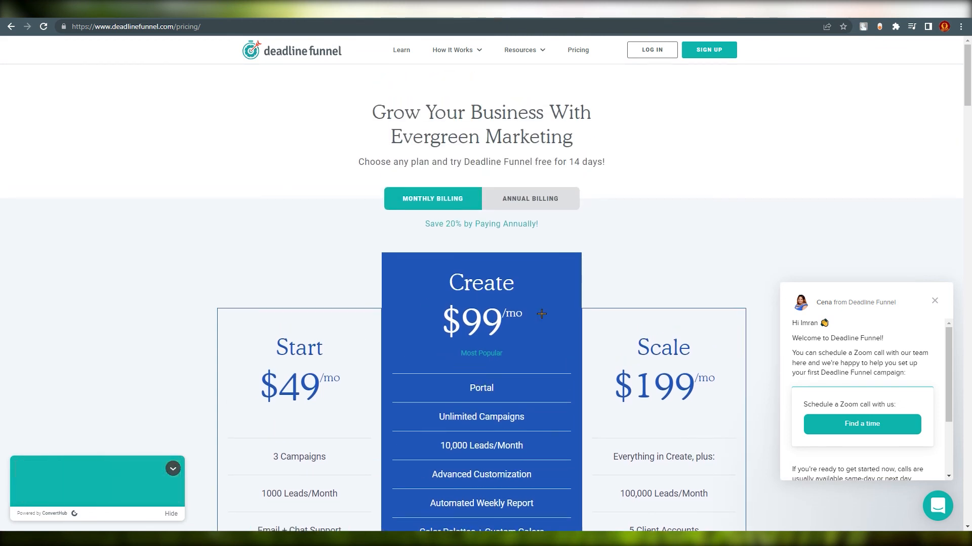
{"action": "scroll", "coordinate": [478, 369], "scroll_direction": "down", "scroll_amount": 3}
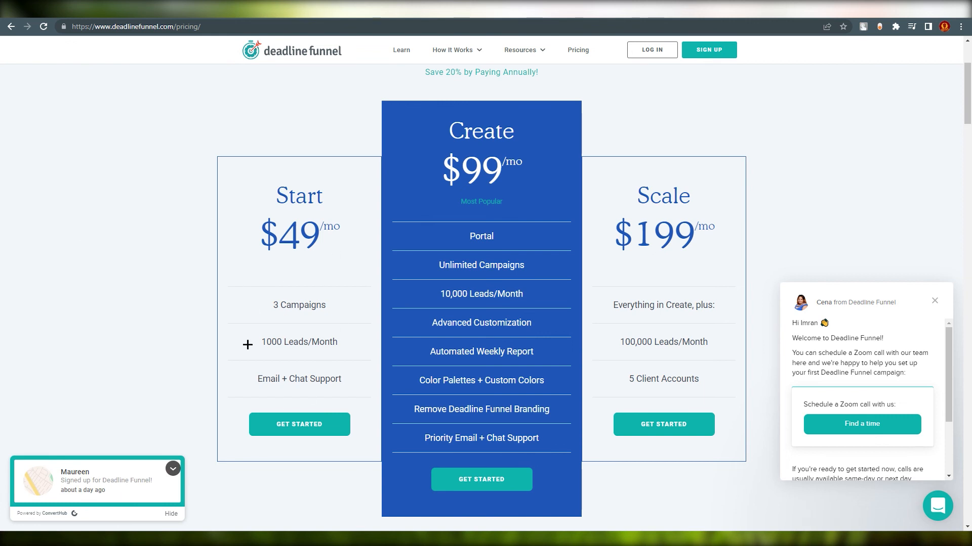
{"action": "scroll", "coordinate": [245, 340], "scroll_direction": "up", "scroll_amount": 3}
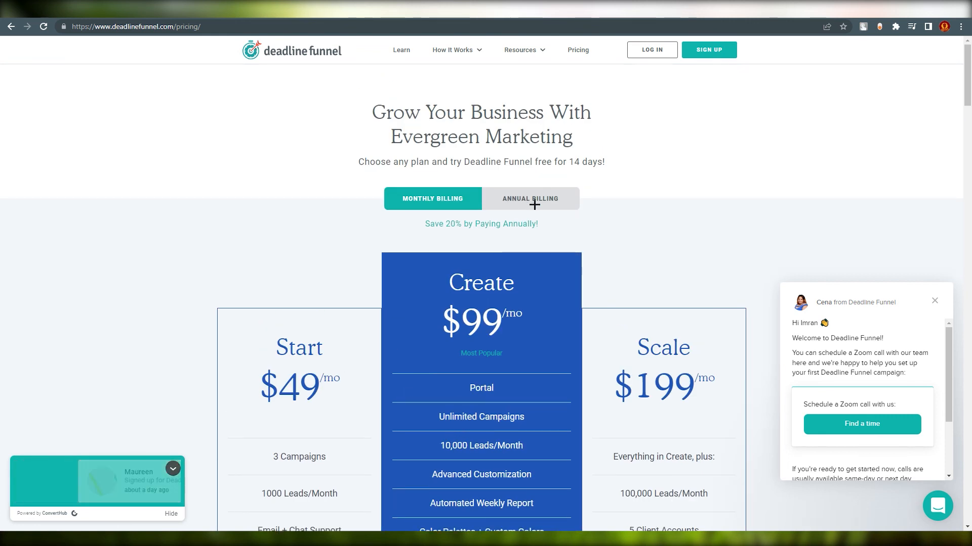
Dismiss the chat message and compare the plans' annual billing prices with the monthly ones.
{"action": "left_click", "coordinate": [935, 301]}
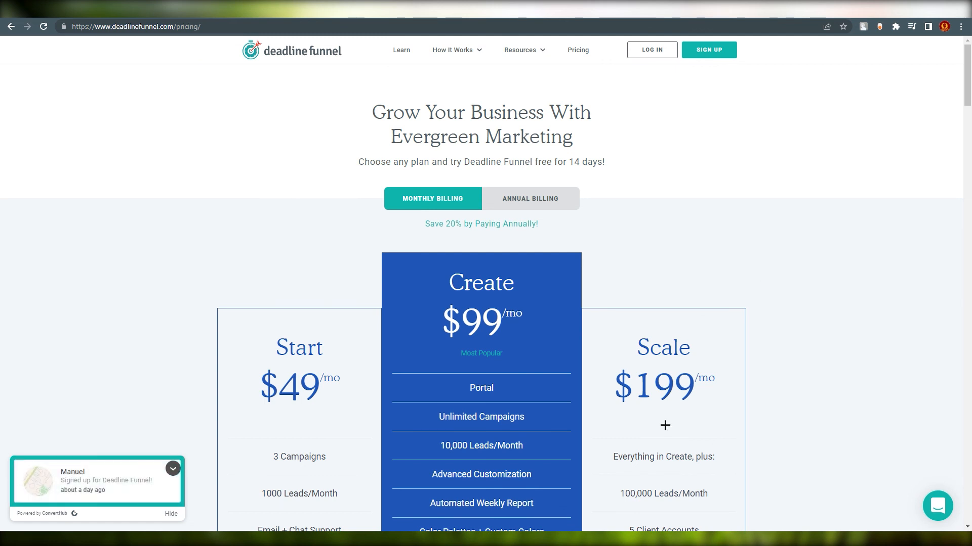
{"action": "scroll", "coordinate": [663, 425], "scroll_direction": "down", "scroll_amount": 2}
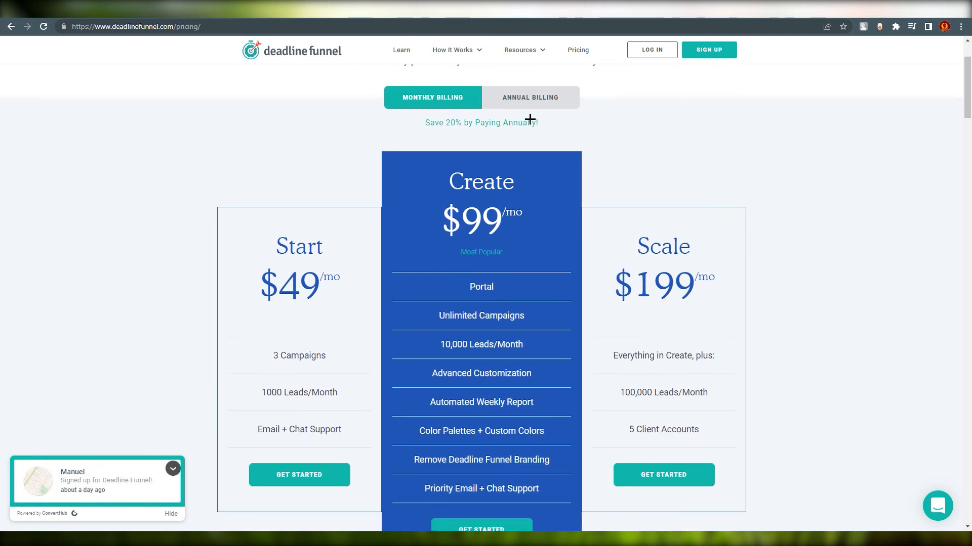
{"action": "left_click", "coordinate": [532, 97]}
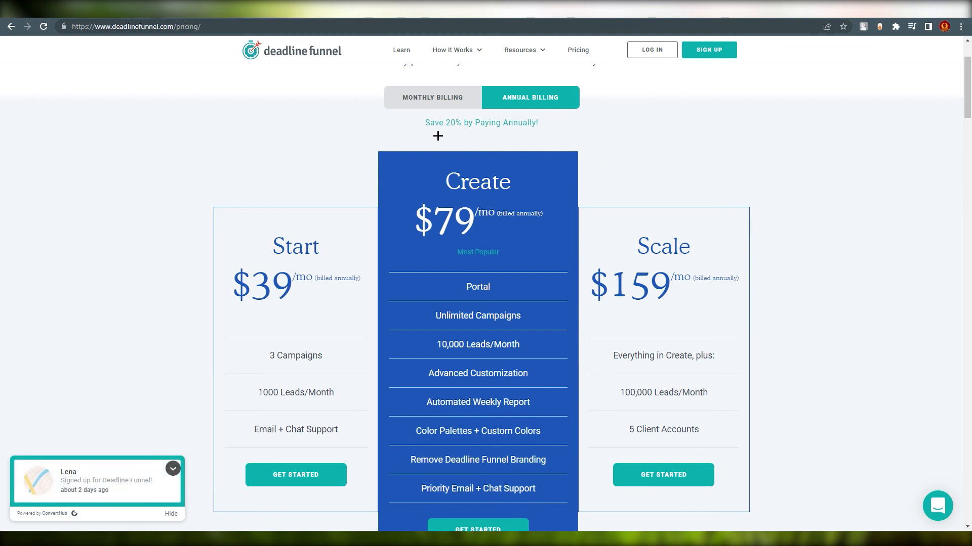
{"action": "left_click", "coordinate": [440, 101]}
{"action": "scroll", "coordinate": [296, 215], "scroll_direction": "up", "scroll_amount": 2}
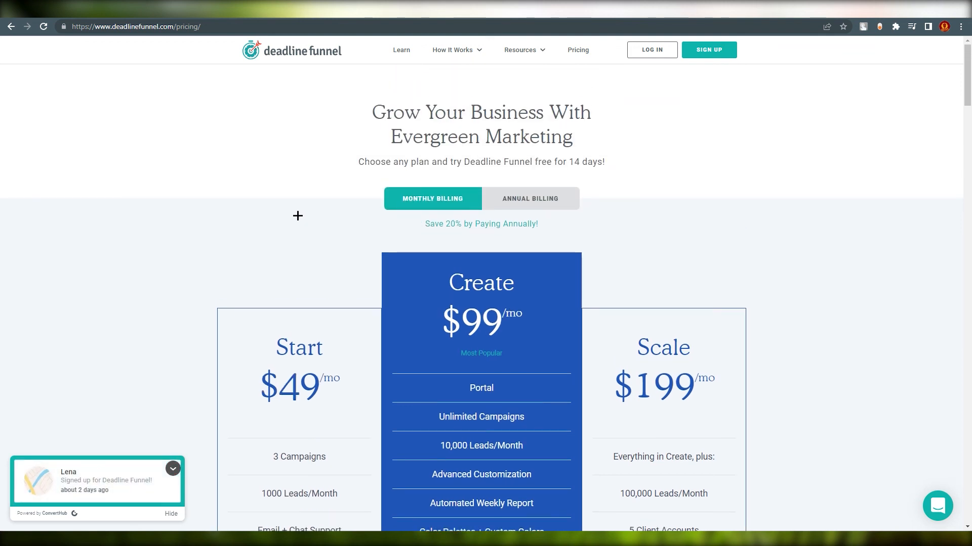
{"action": "scroll", "coordinate": [304, 211], "scroll_direction": "down", "scroll_amount": 1}
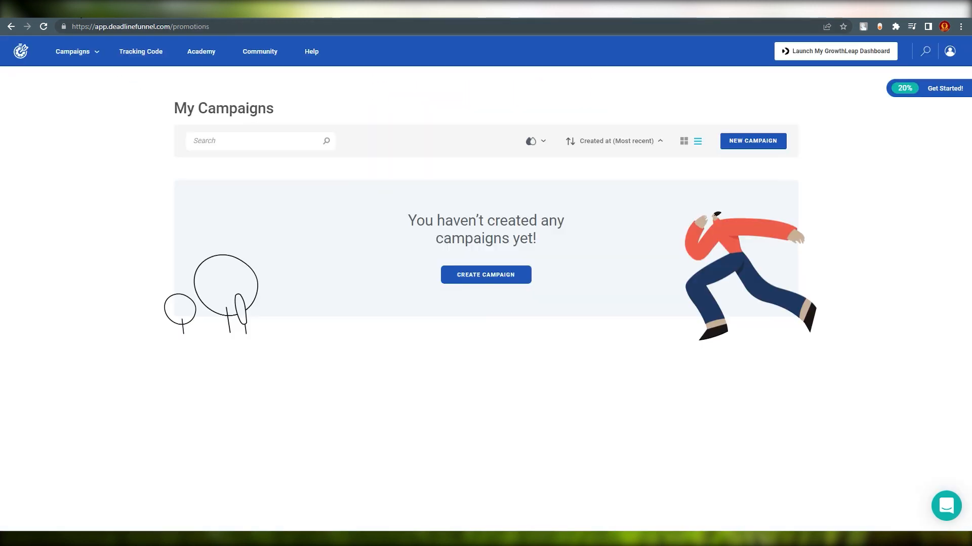